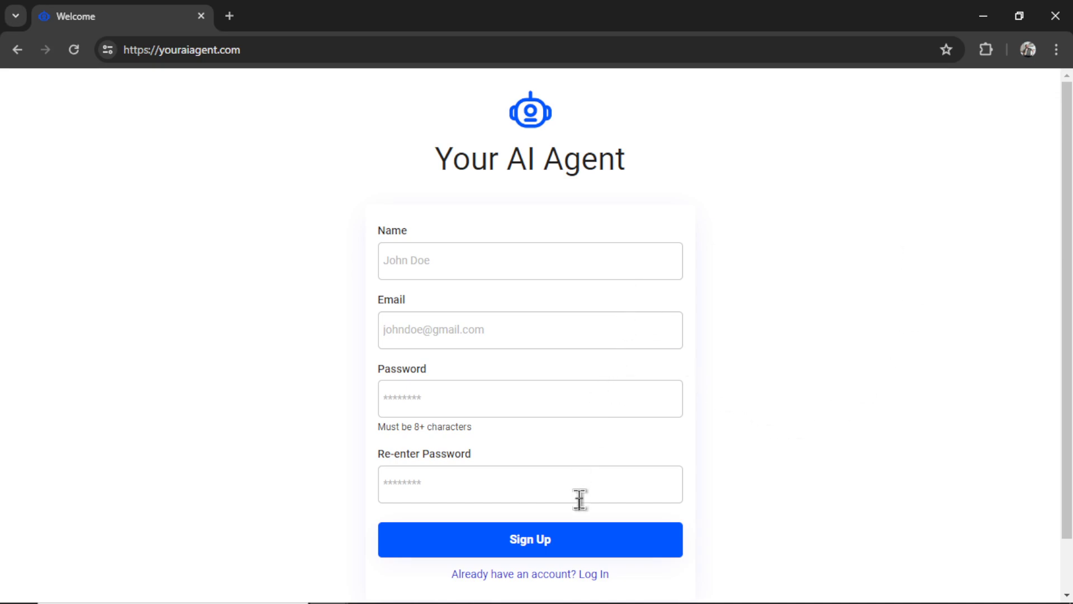
- Start a new LinkedIn integration from settings and name the connection with the account holder's name plus 'LinkedIn'
left_click(590, 551)
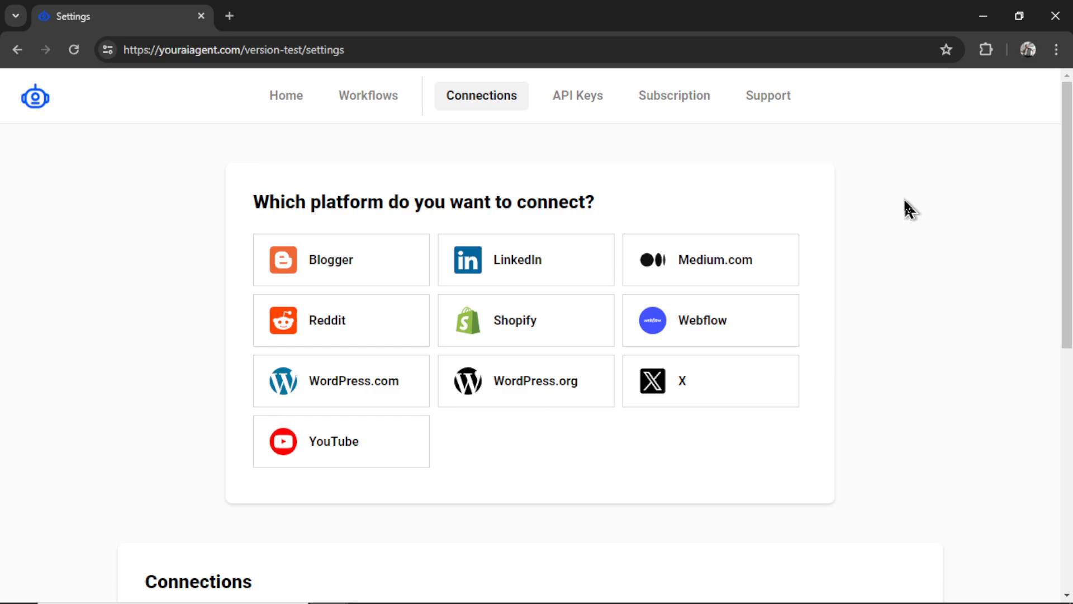
left_click(568, 273)
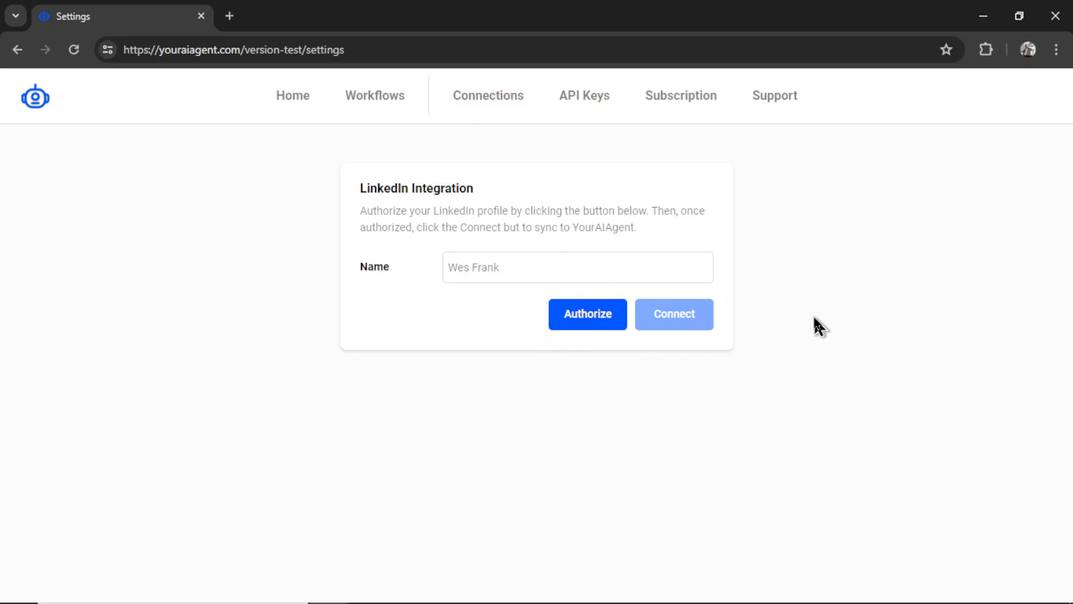
left_click(513, 278)
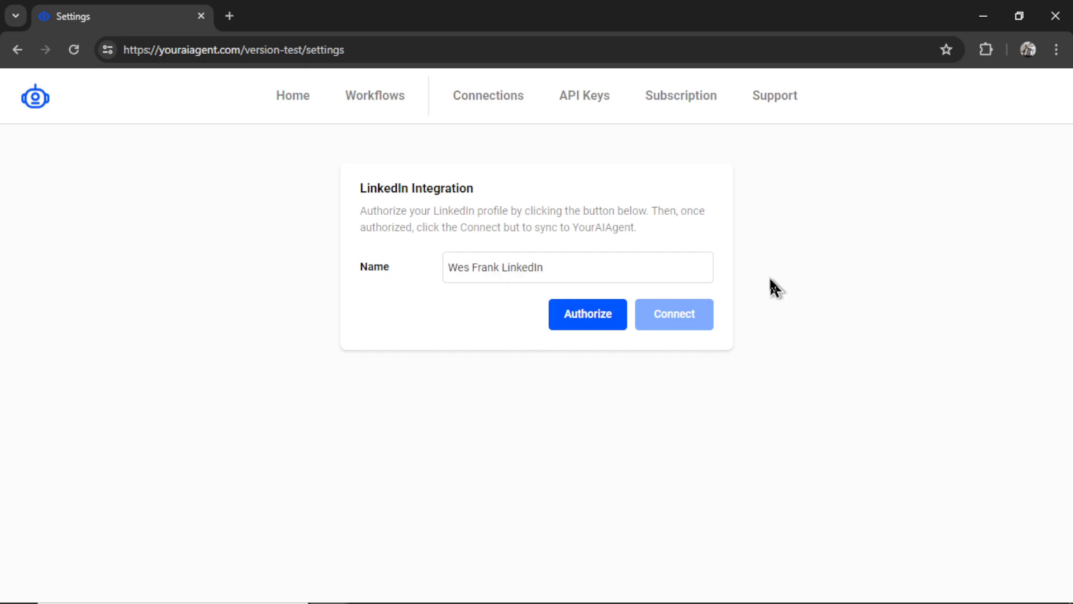
- Authorize the LinkedIn profile by signing in with the account password in the LinkedIn popup
left_click(587, 317)
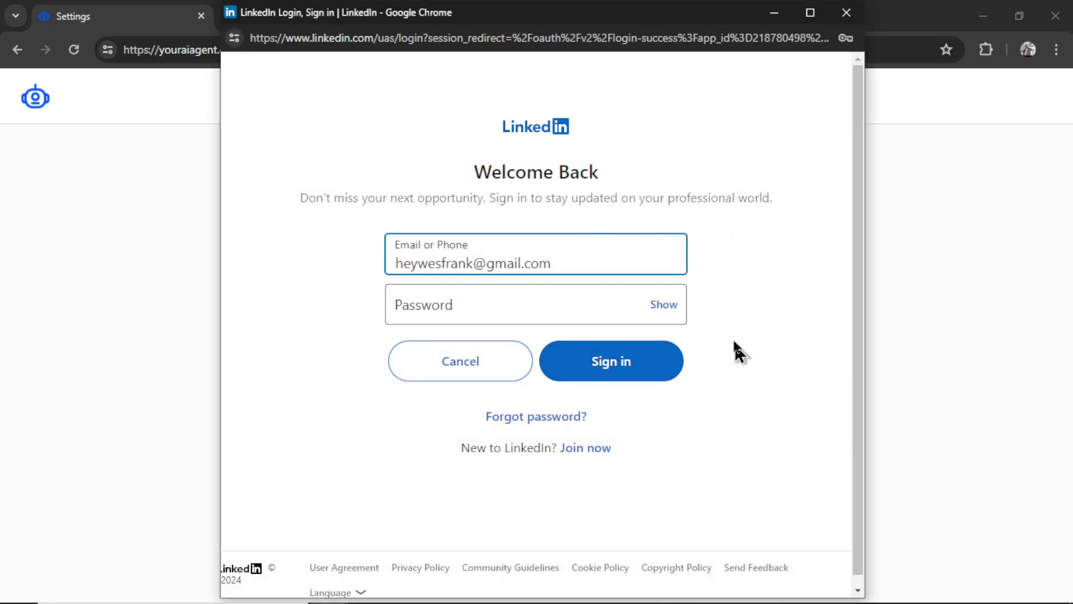
left_click(536, 308)
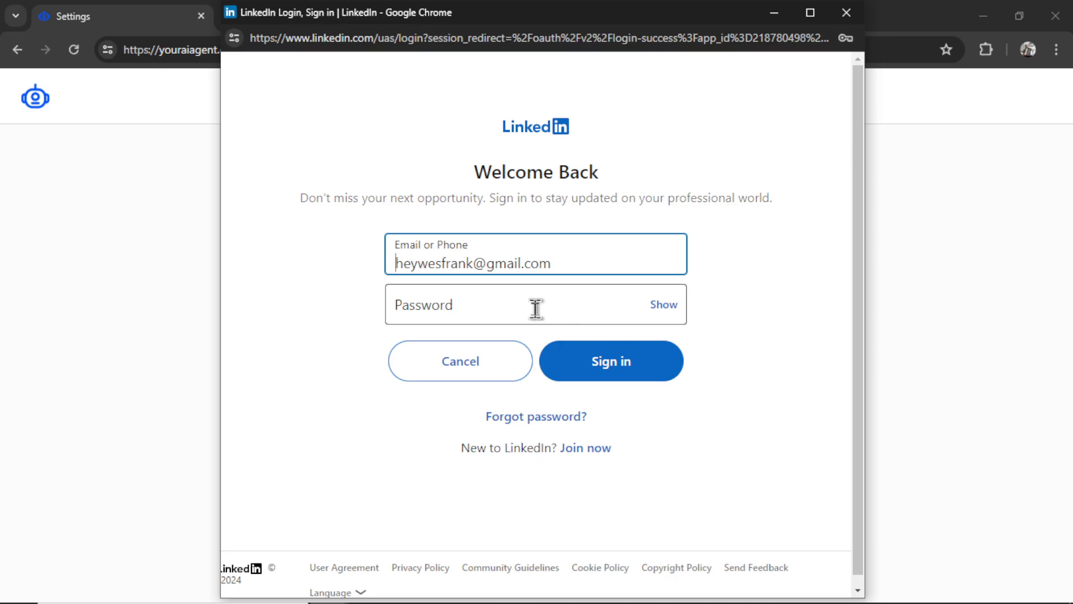
left_click(658, 374)
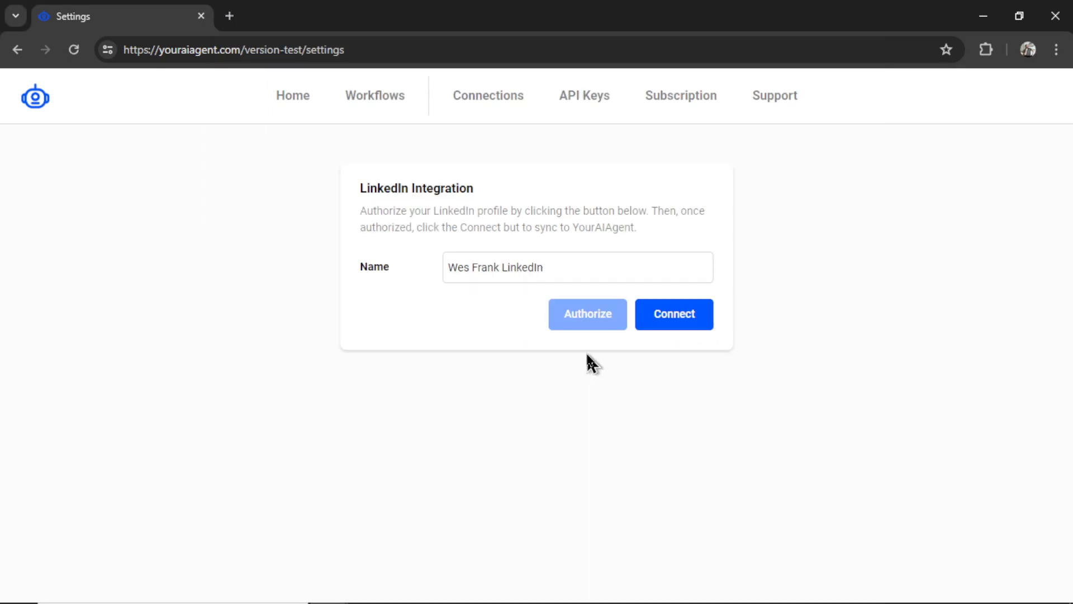
- Connect the authorized profile, dismiss the confirmation, and check the new 6/04/24 row in Connections
left_click(704, 326)
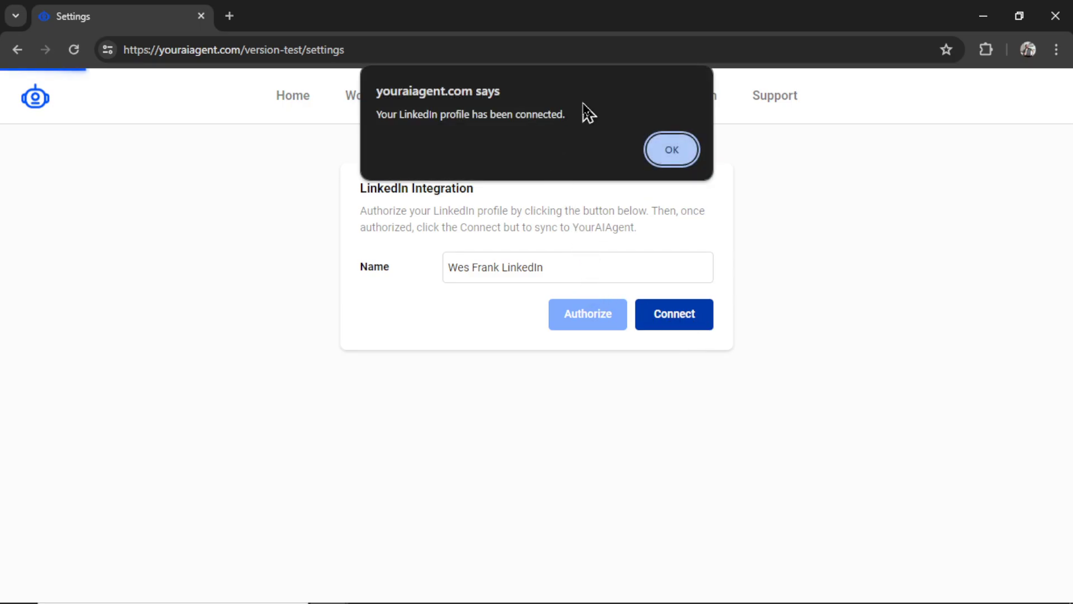
left_click(682, 157)
scroll(889, 374, "down", 5)
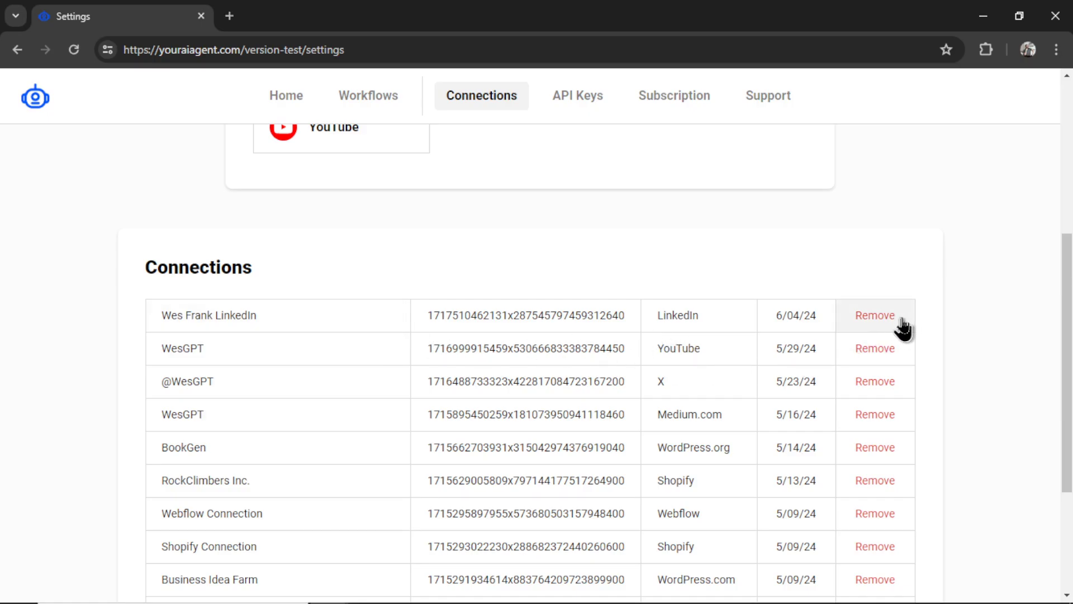
left_click_drag(1067, 313, 1066, 161)
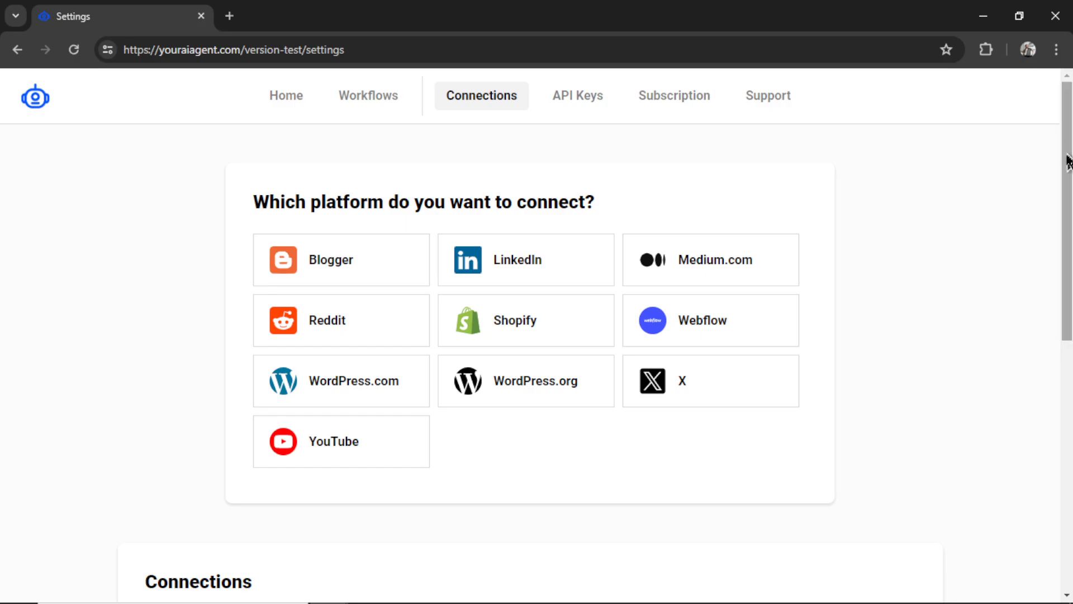
- Review the saved OpenAI, Gemini, Claude, Stable Diffusion 3 keys and the NewsletterGPT assistant entry
left_click(597, 109)
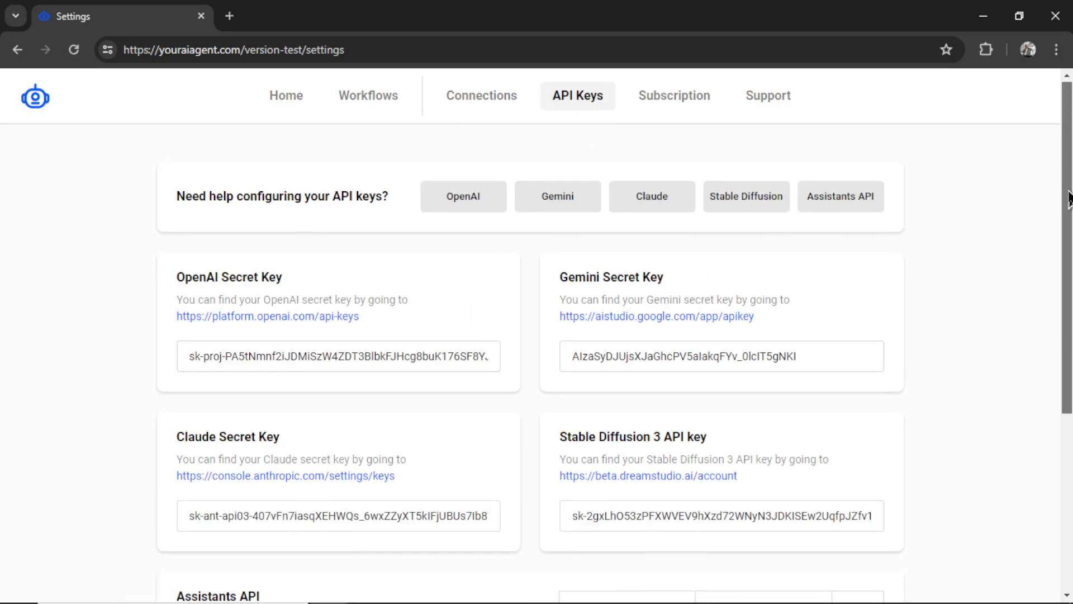
scroll(1068, 240, "down", 2)
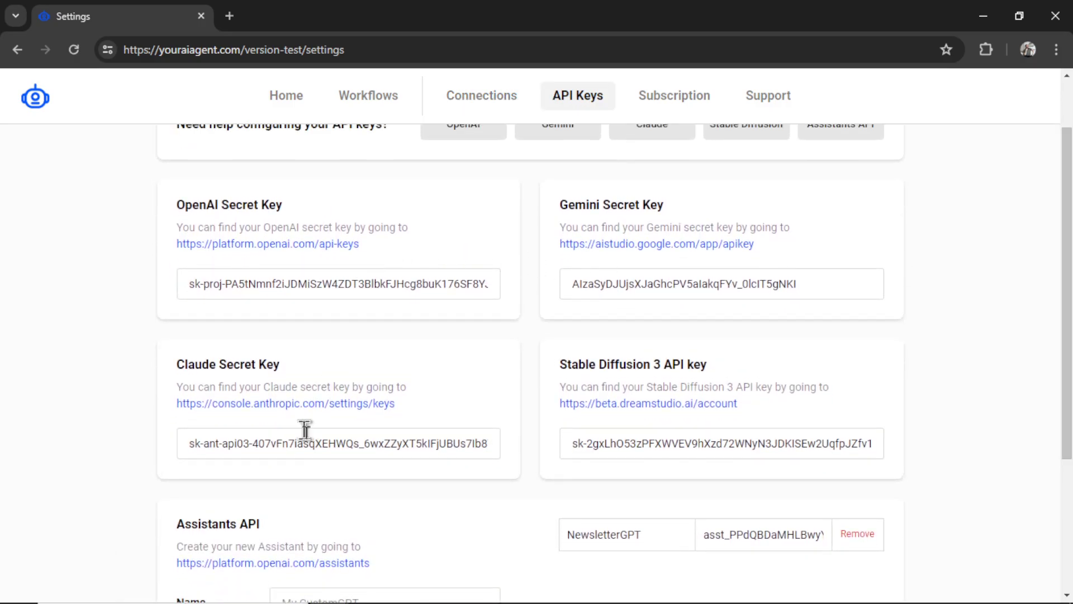
scroll(1065, 262, "up", 2)
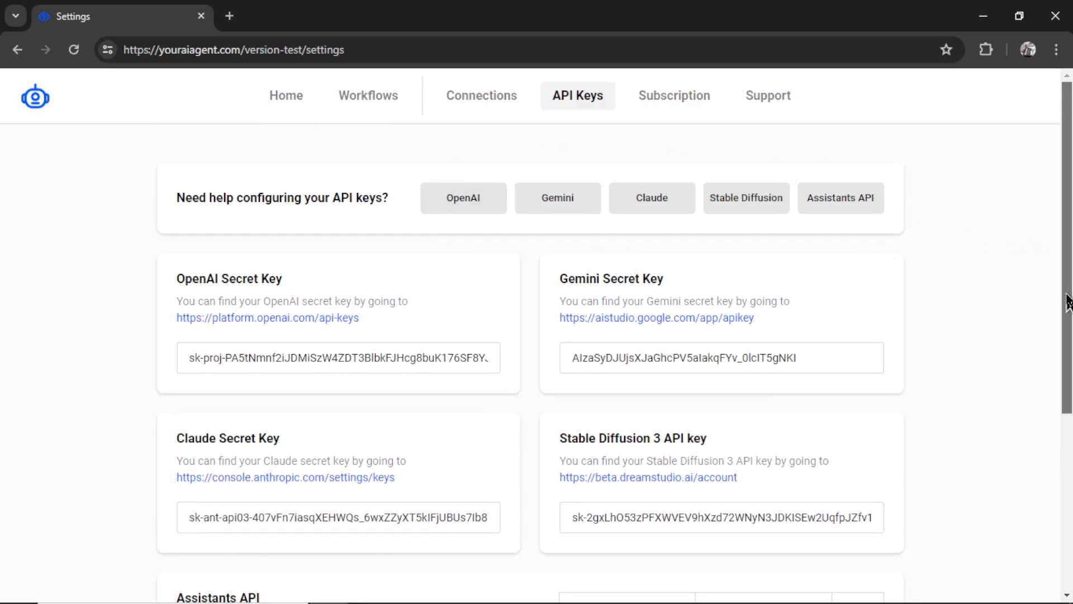
scroll(1067, 296, "down", 2)
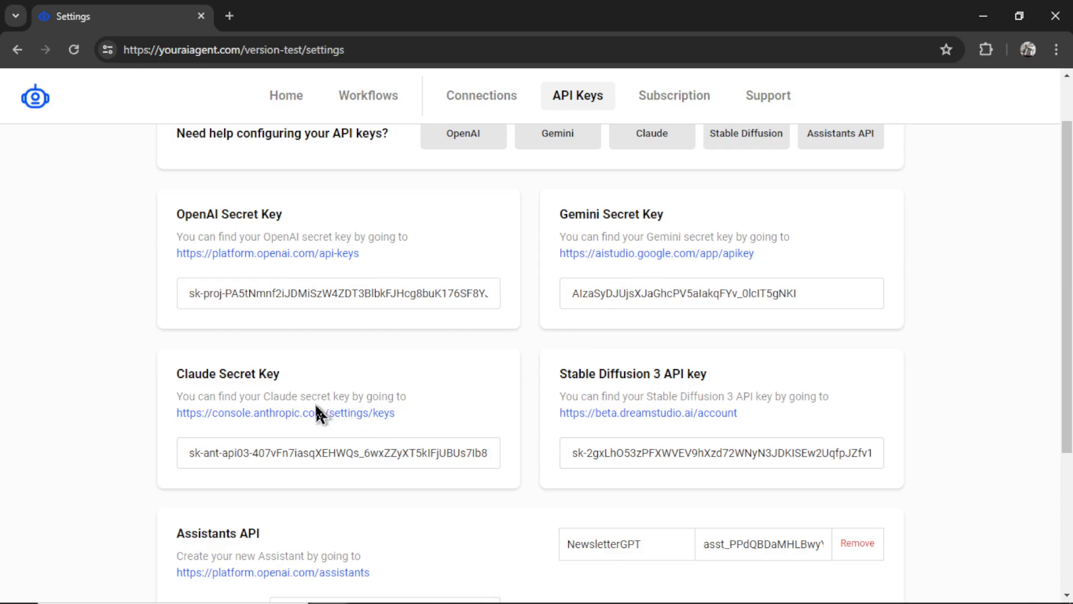
scroll(477, 374, "down", 3)
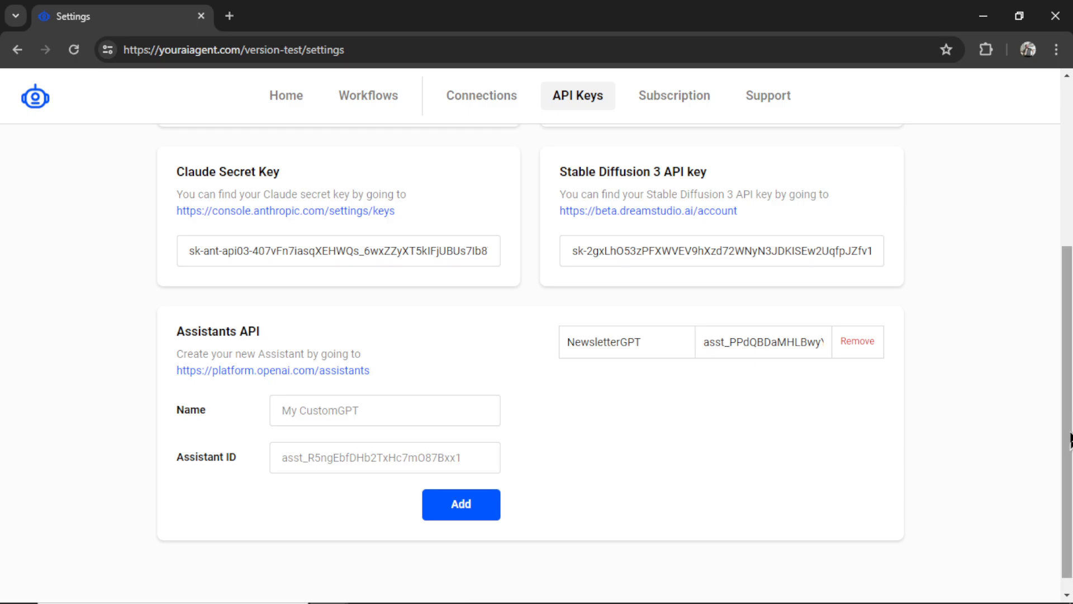
scroll(1070, 438, "up", 2)
scroll(1070, 438, "up", 3)
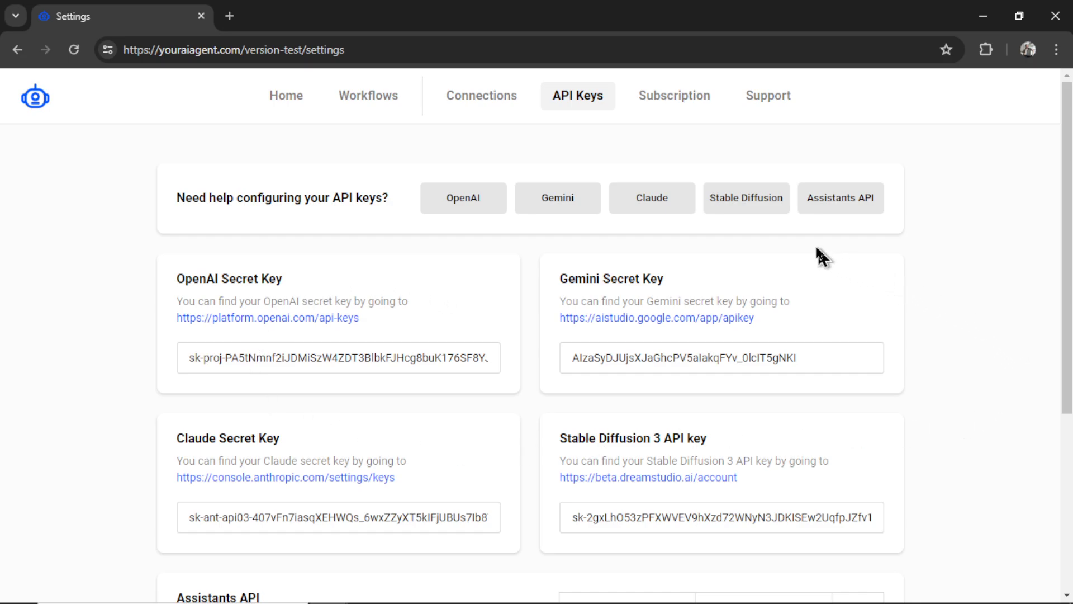
- Open the Subscription settings to see the author name field and the Active status
left_click(685, 106)
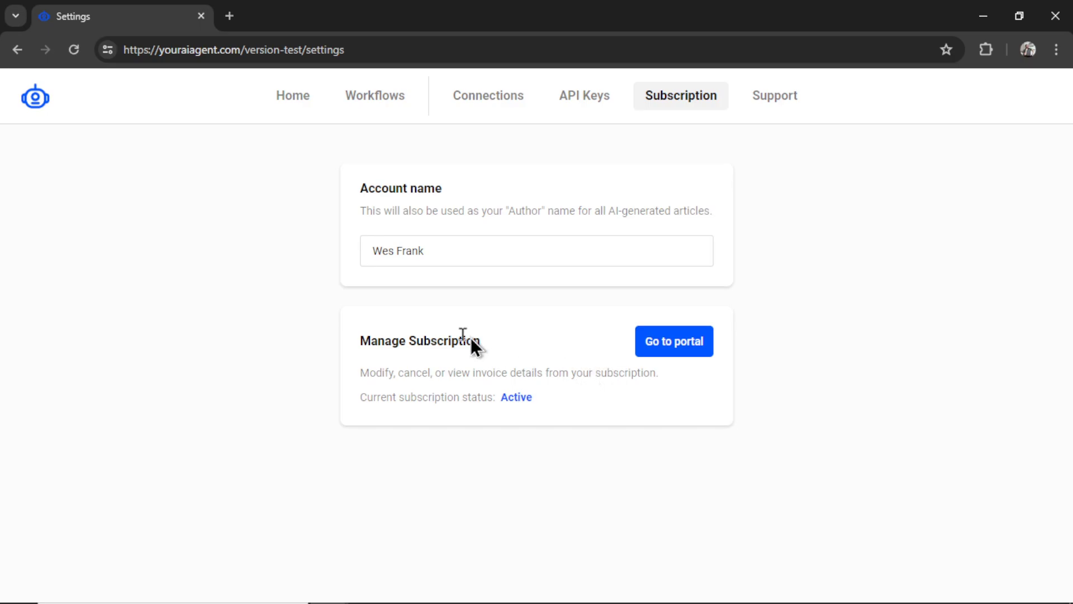
- Return Home and open the LinkedIn Bot task card from the task list
left_click(305, 104)
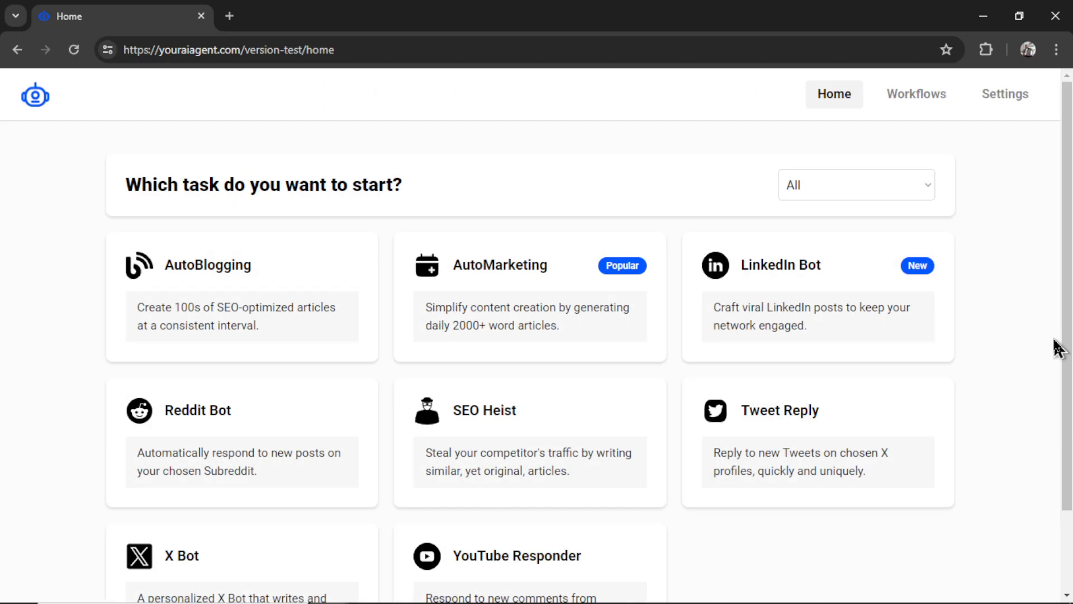
left_click_drag(1069, 263, 1068, 311)
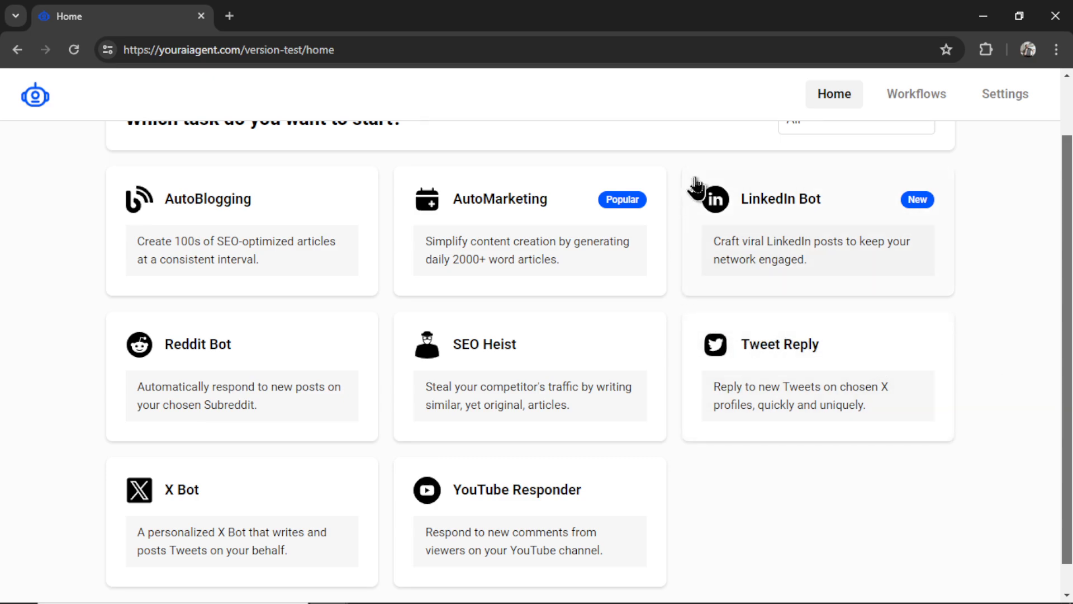
left_click(926, 268)
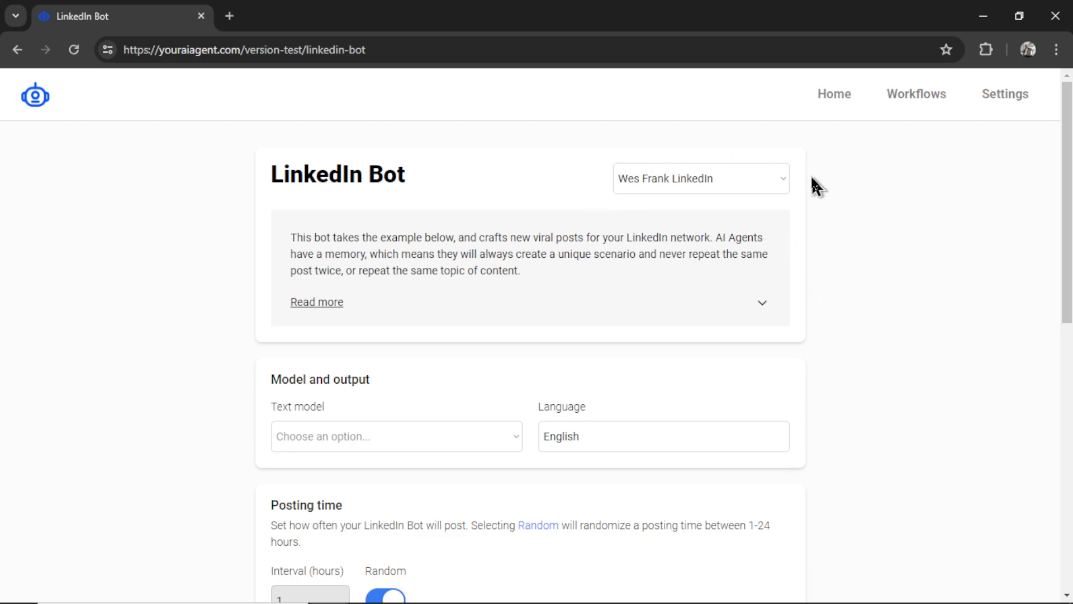
left_click(761, 191)
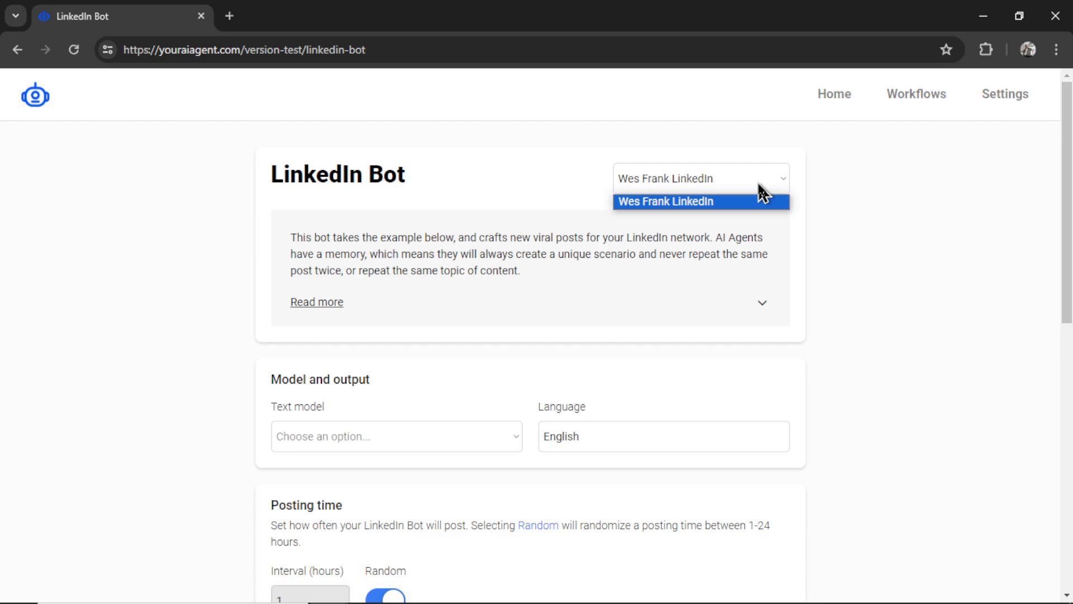
left_click(759, 188)
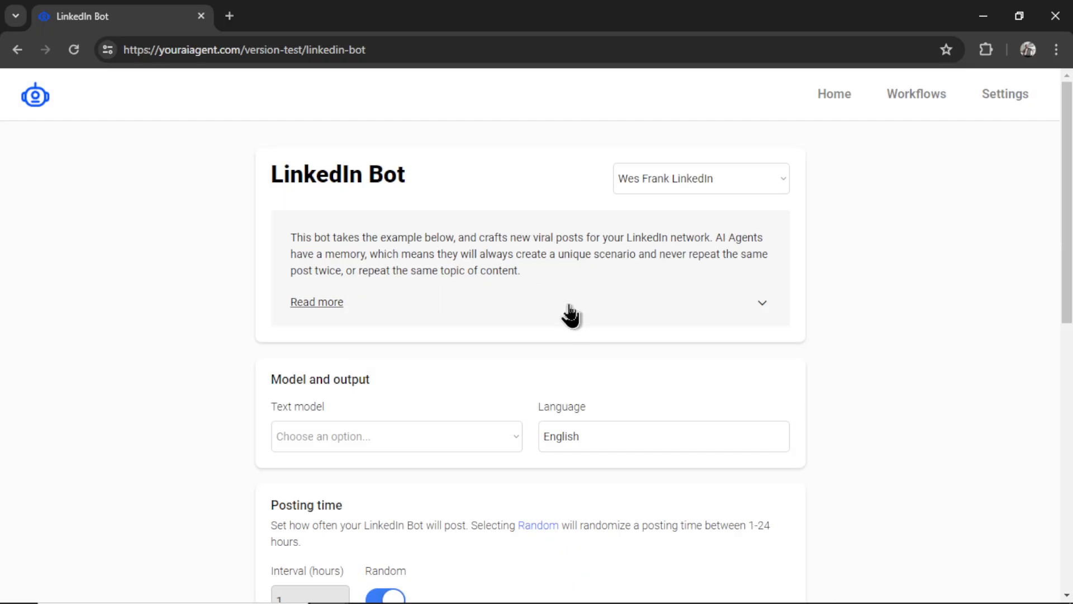
- Expand the LinkedIn Bot description with Read more to show its GPT-4o Tips & Tricks
left_click(569, 306)
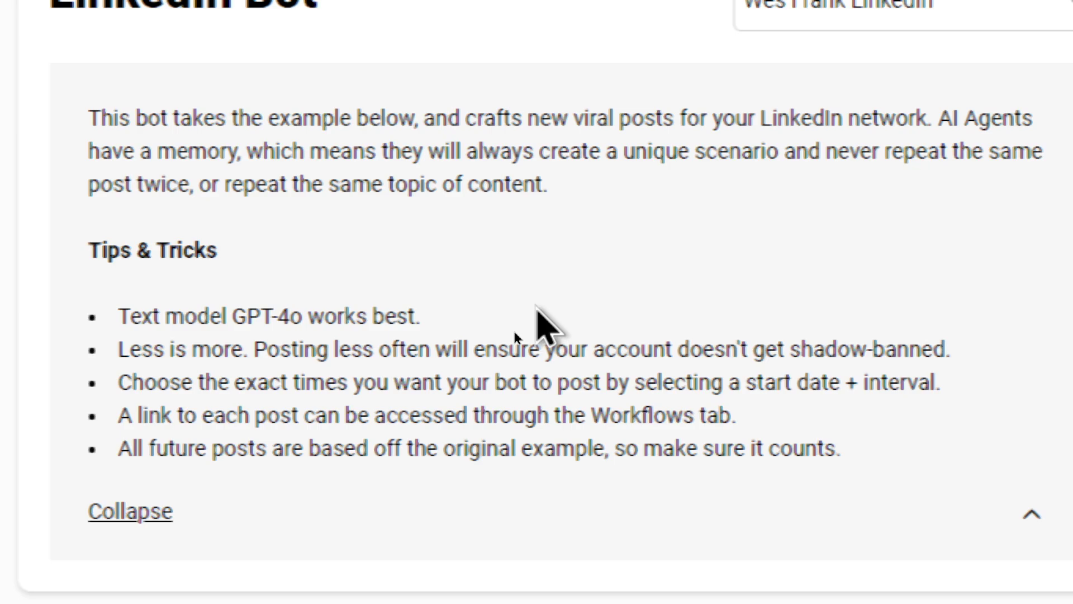
- Choose GPT-4o as the text model for the LinkedIn posts
scroll(927, 348, "down", 2)
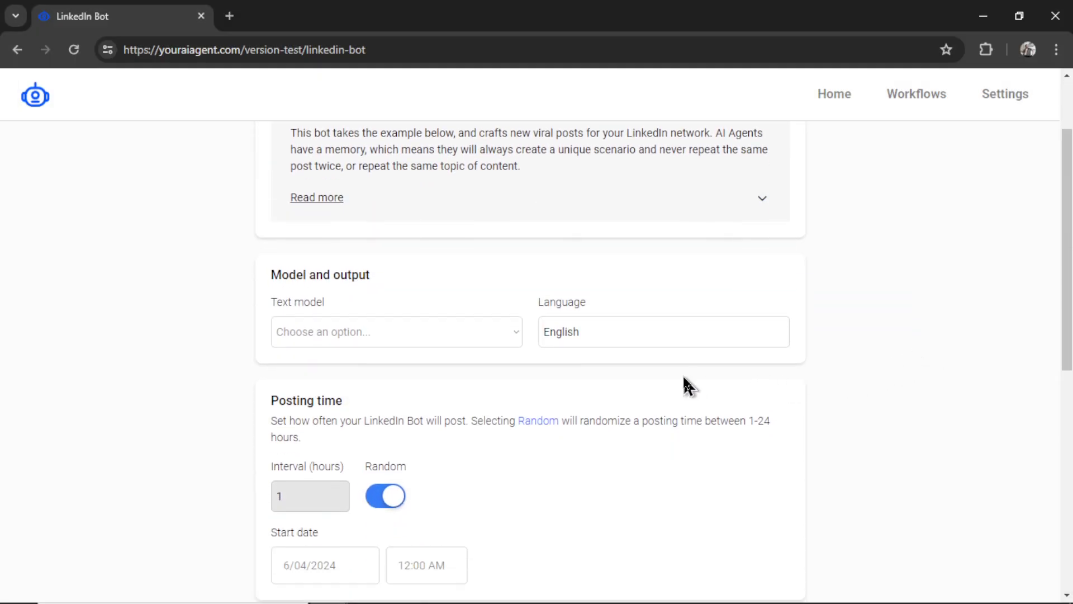
left_click(480, 342)
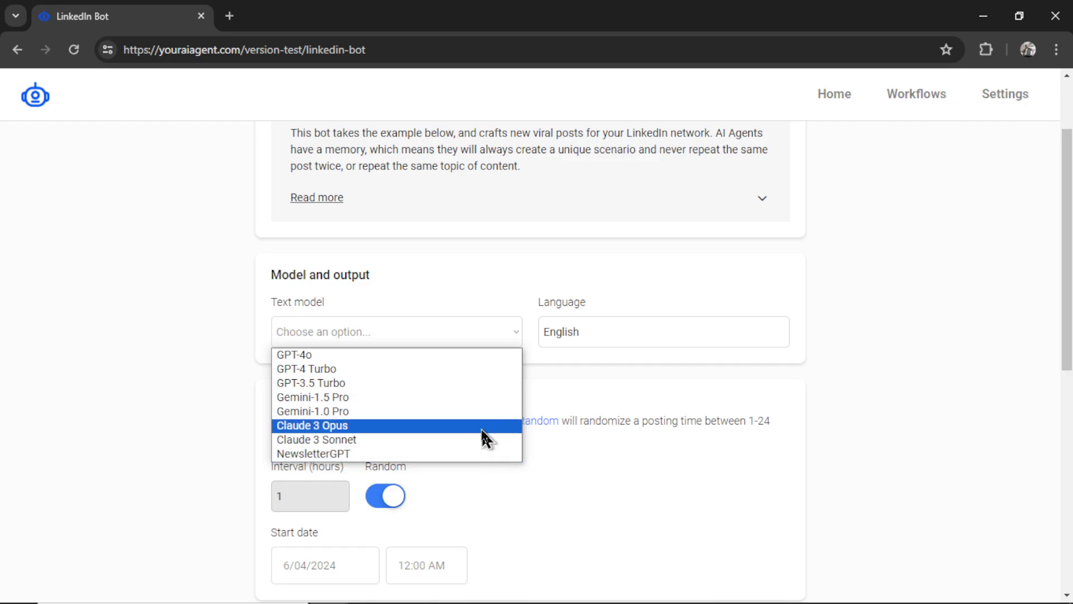
left_click(480, 360)
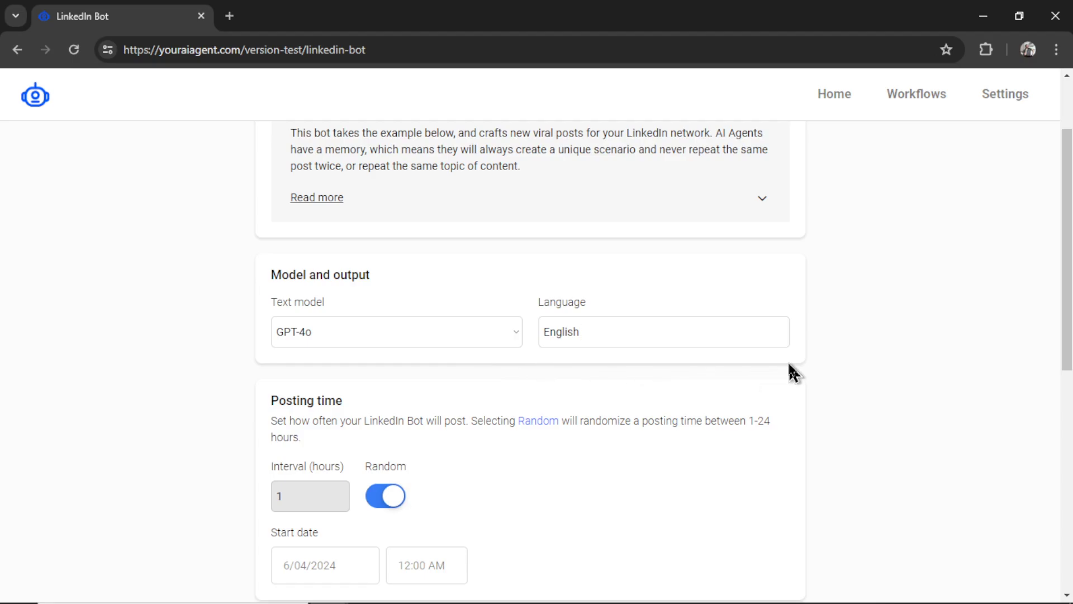
- Turn off random posting and schedule posts every 24 hours from June 4 at 11:00 AM
scroll(694, 406, "down", 2)
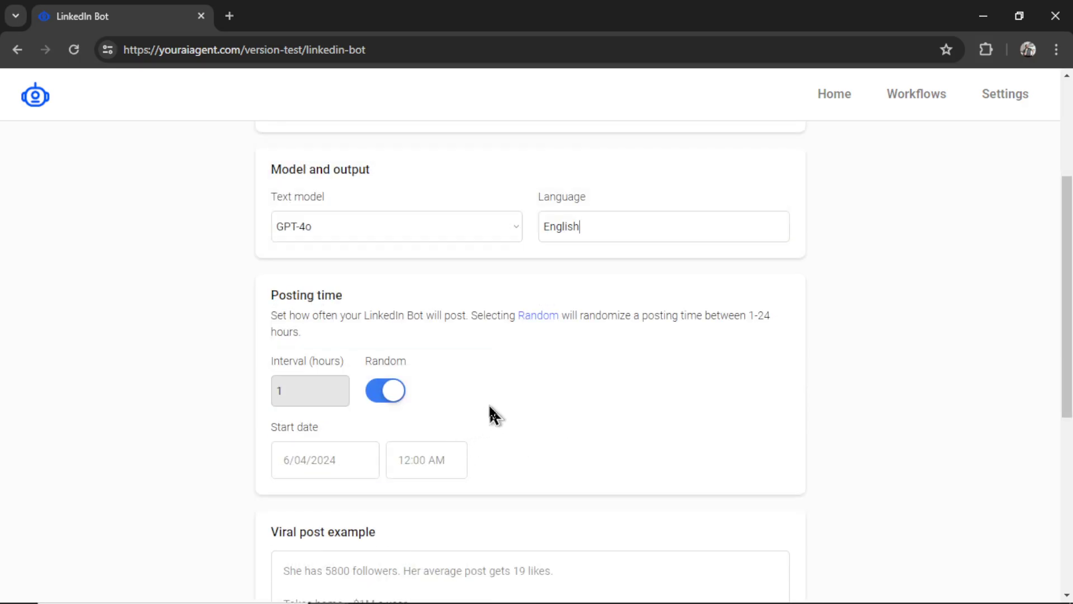
scroll(487, 414, "down", 1)
left_click(386, 340)
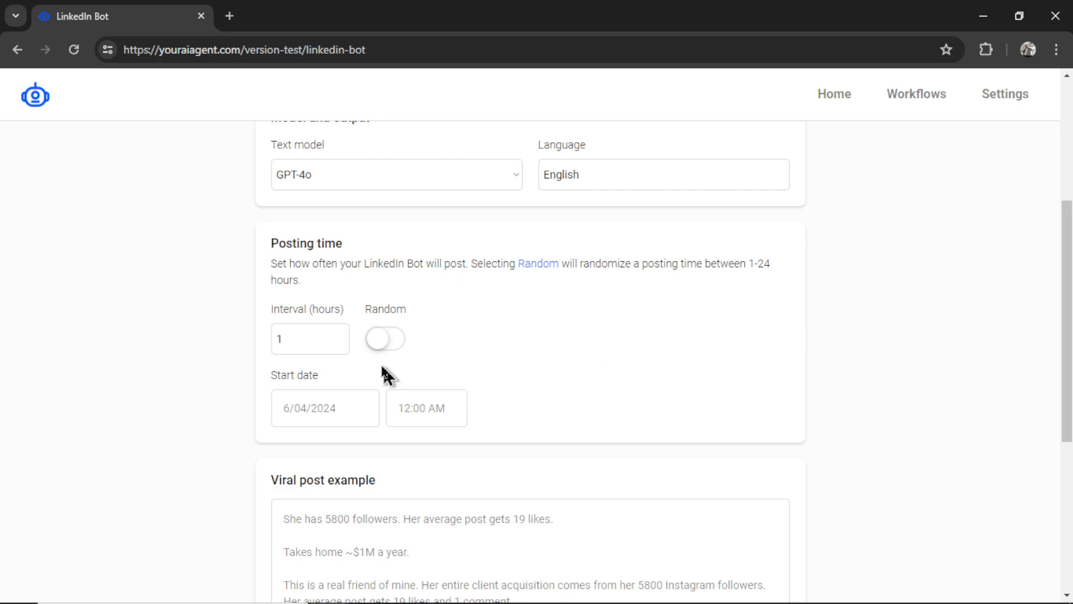
double_click(304, 340)
type("24")
left_click(336, 418)
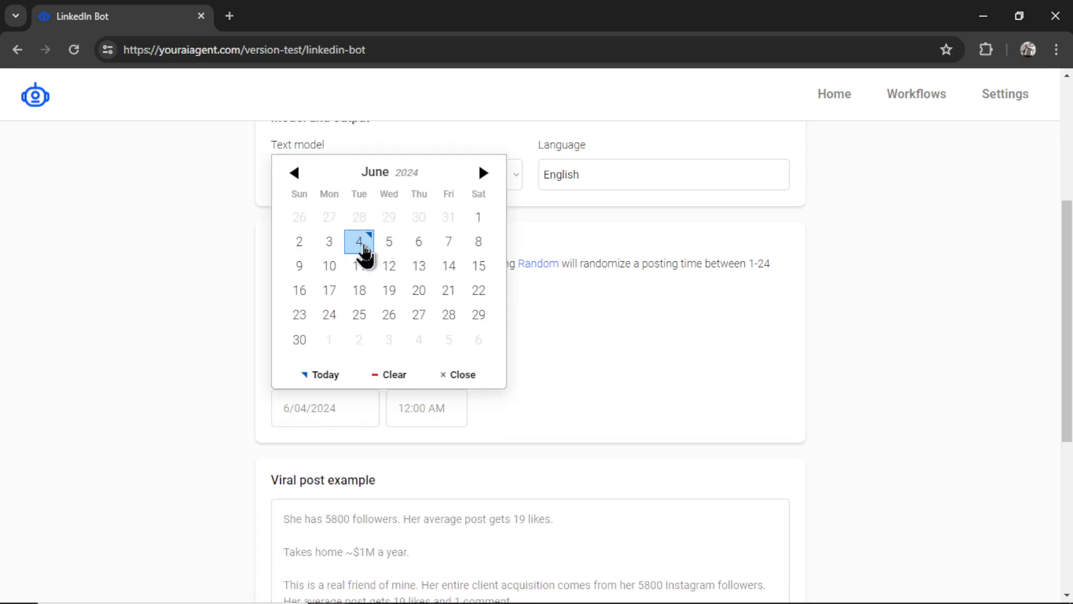
left_click(366, 250)
left_click(422, 402)
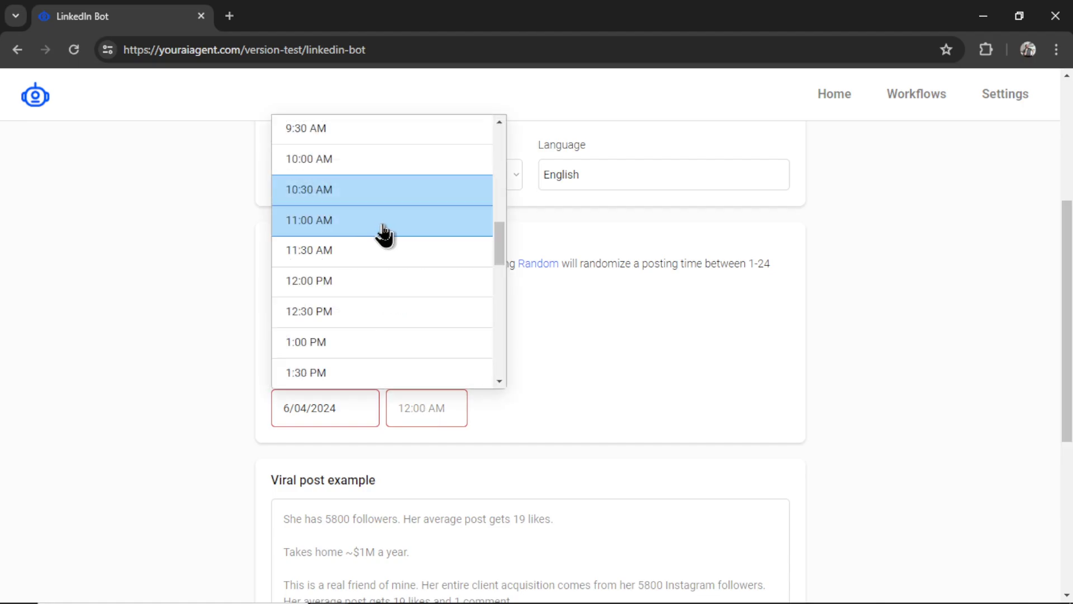
left_click(383, 224)
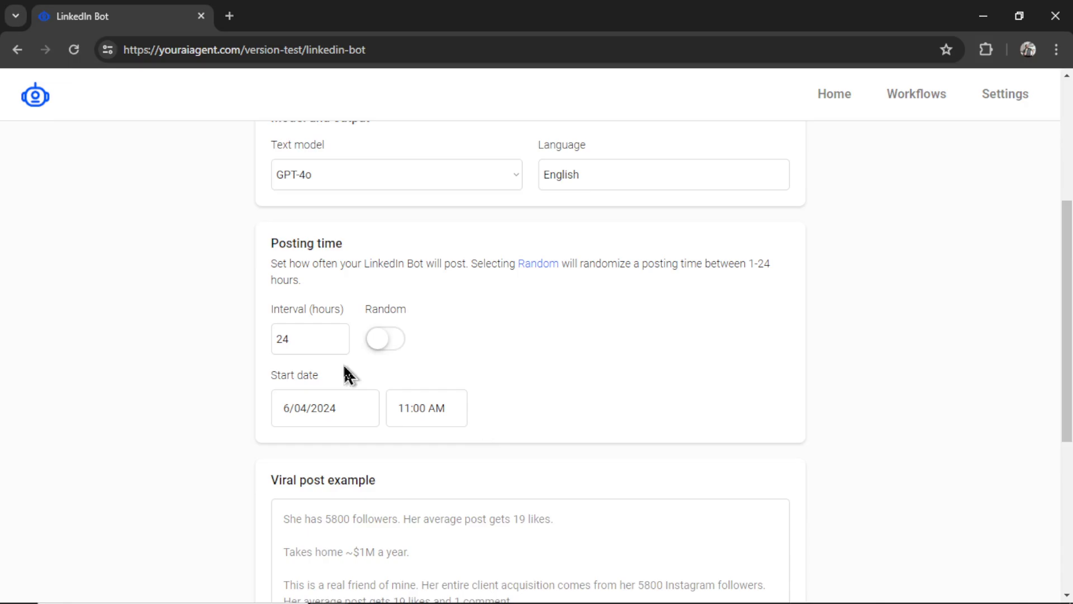
scroll(665, 366, "down", 5)
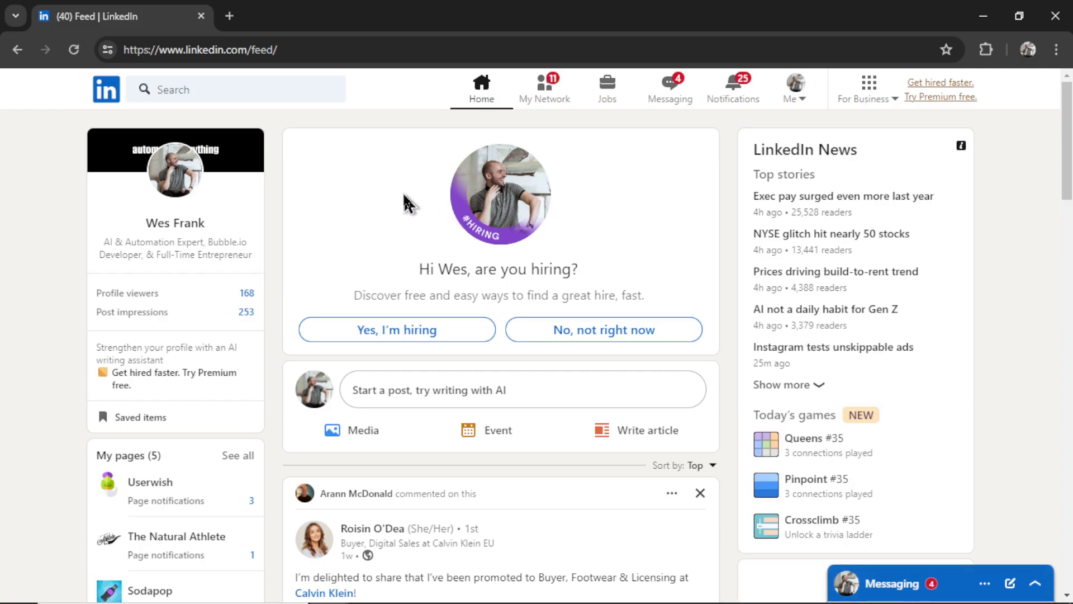
- Find the creator's 'She has 5800 followers' post through LinkedIn search and select its full expanded text
left_click(263, 91)
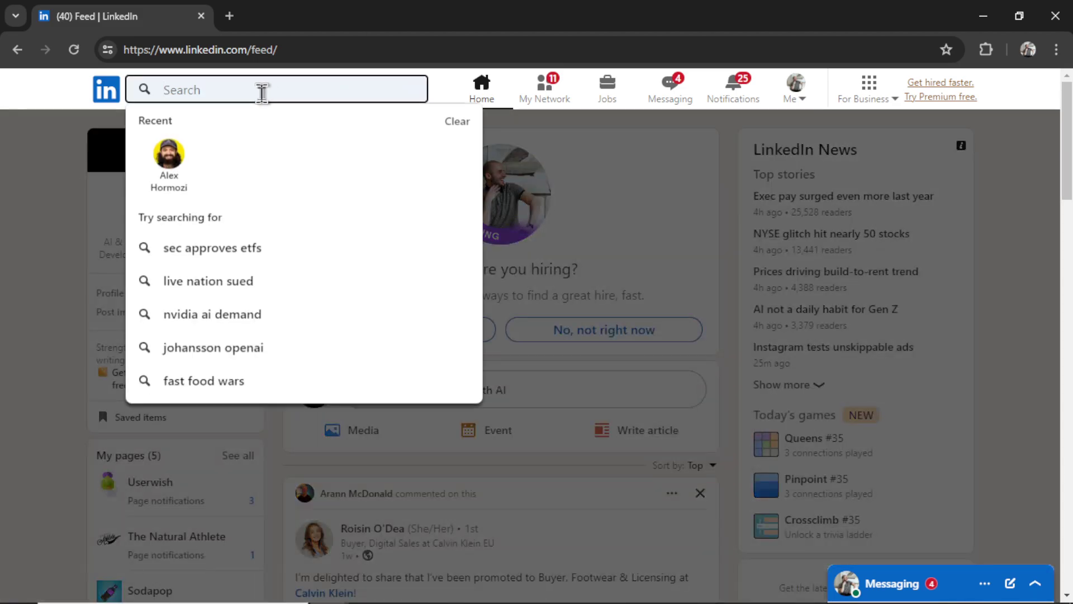
type("alex hor")
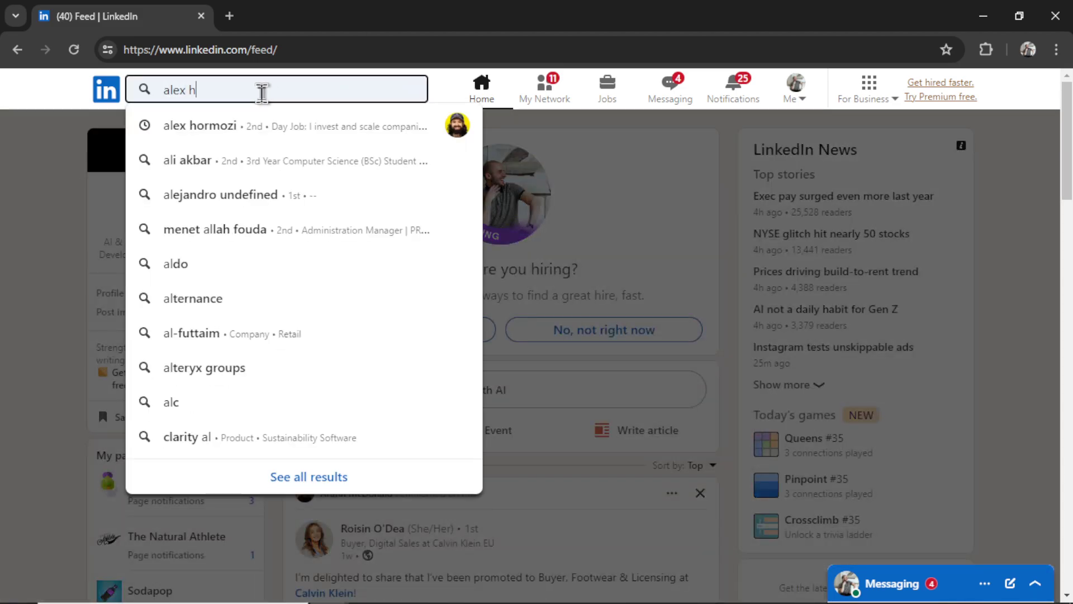
left_click(383, 125)
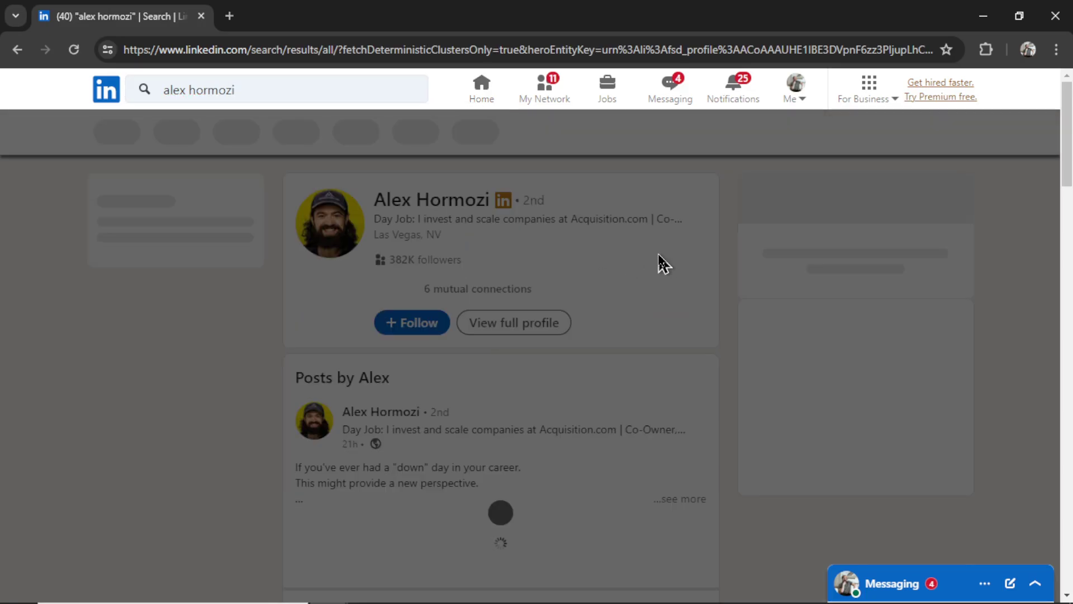
scroll(666, 279, "down", 7)
scroll(665, 302, "down", 10)
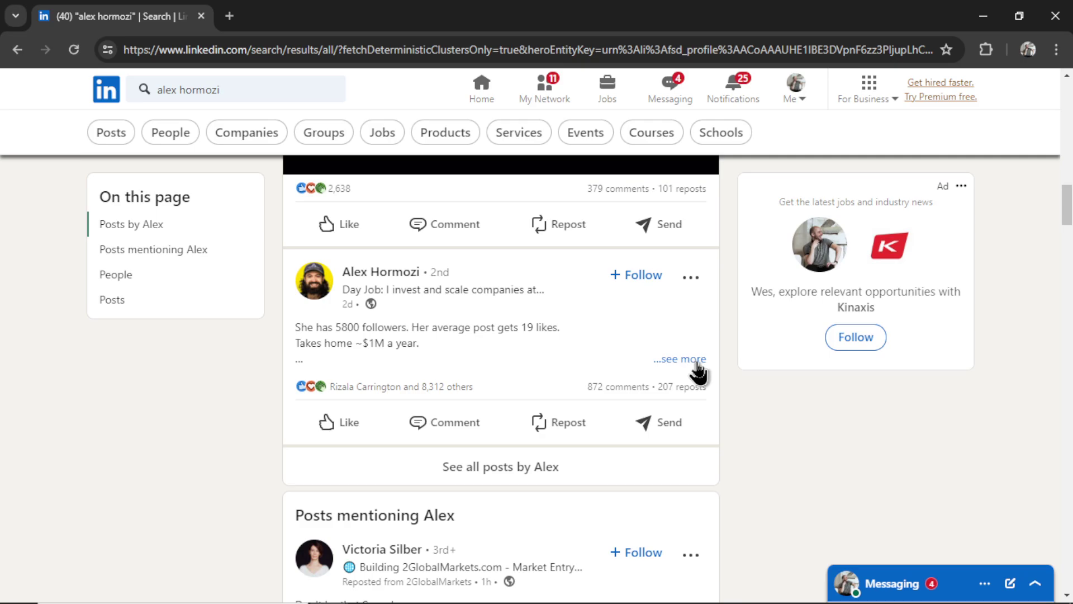
left_click(695, 361)
scroll(295, 239, "down", 2)
left_click_drag(296, 223, 620, 472)
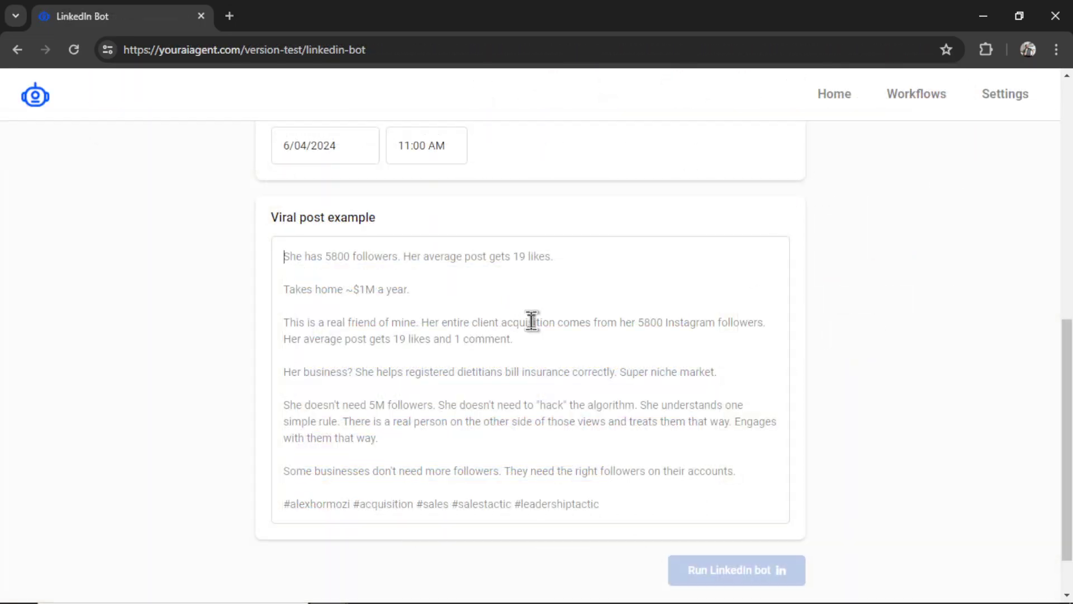
- Paste the copied post as the viral post example and run the bot, creating LinkedIn Bot #3
type("She has 5800 followers. Her average post gets 19 likes. Takes home ~$1M a year.  This is a real friend of mine. Her entire client acquisition comes from her 5800 Instagram followers. Her average post gets 19 likes and 1 comment.  Her business? She helps registered dietitians bill insurance correctly. Super niche market.  She doesn't need 5M followers. She doesn't need to \"hack\" the algorithm. She understands one simple rule. There is a real person on the other side of those views and treats them that way. Engages with them that way.  Some businesses don't need more followers. They need the right followers on their accounts.  #alexhormozi #acquisition #sales #salestactic #leadershiptactic")
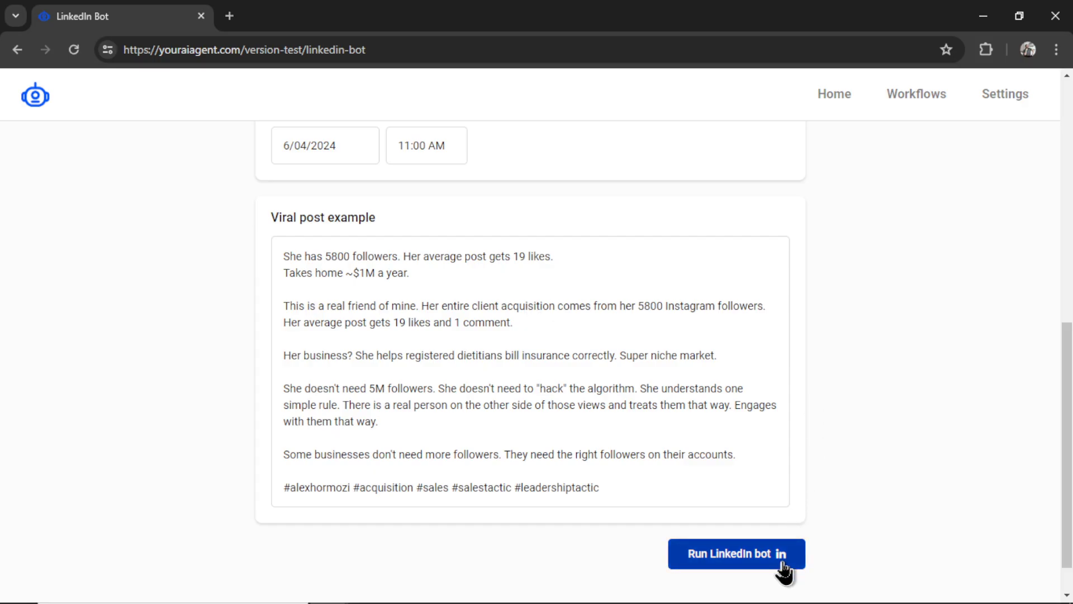
left_click(783, 567)
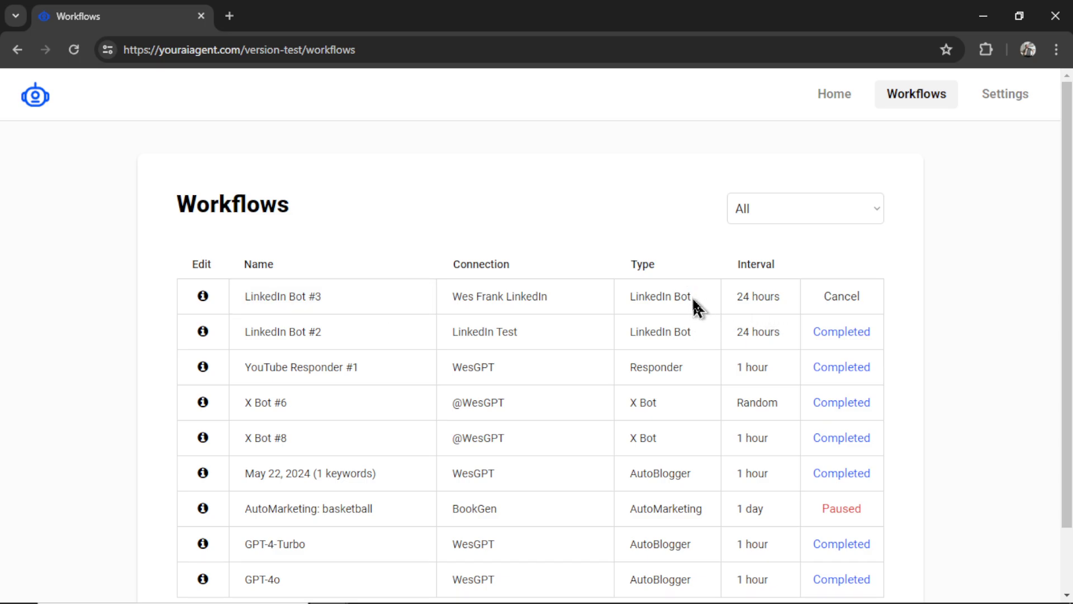
- Keep all workflow types shown and look through LinkedIn Bot #3's settings
left_click(871, 217)
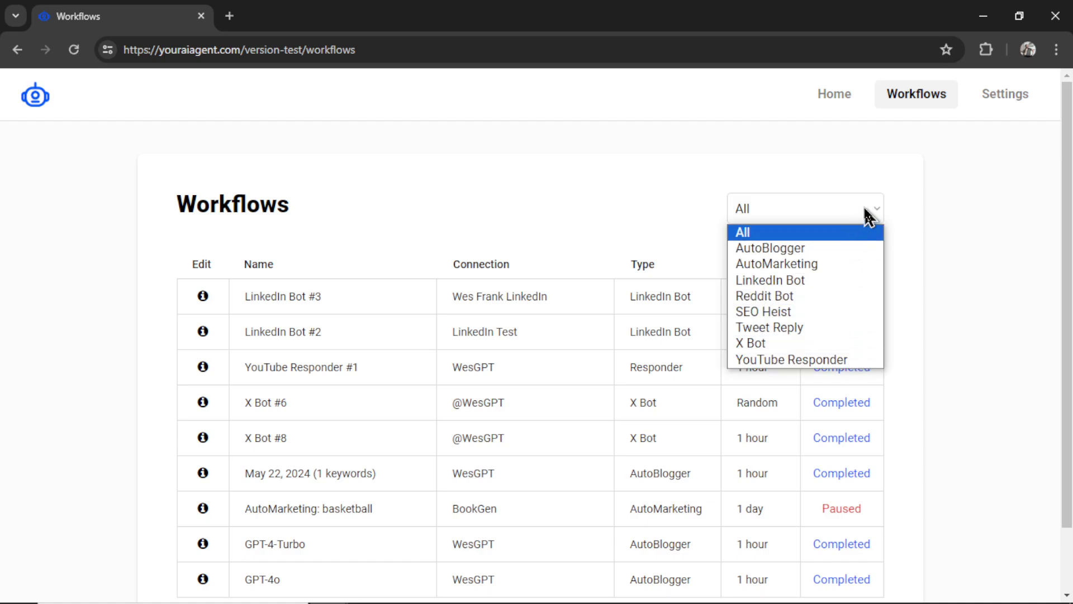
left_click(868, 217)
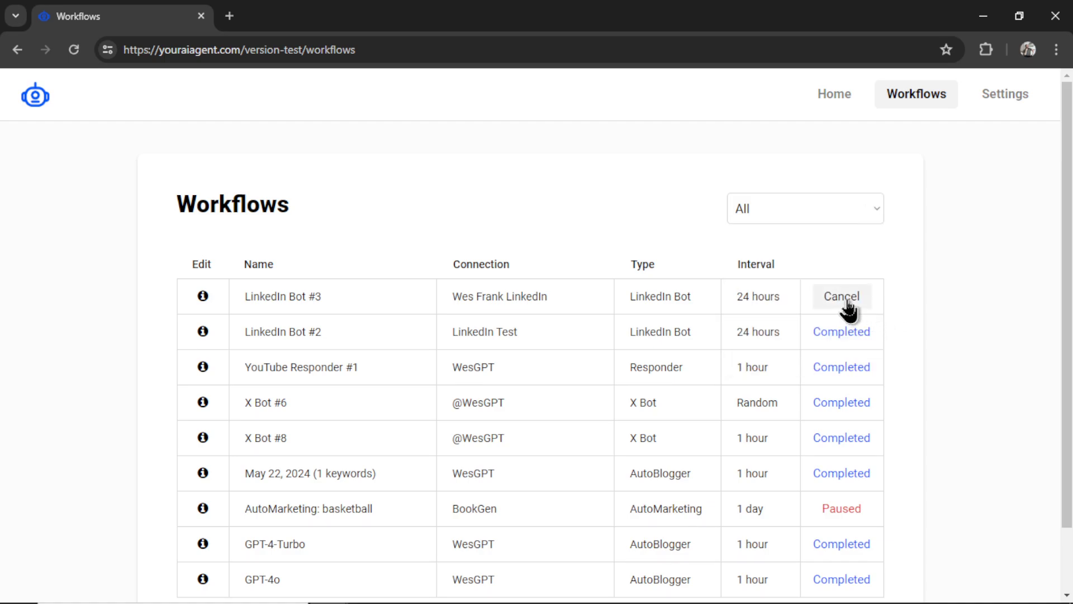
left_click(204, 296)
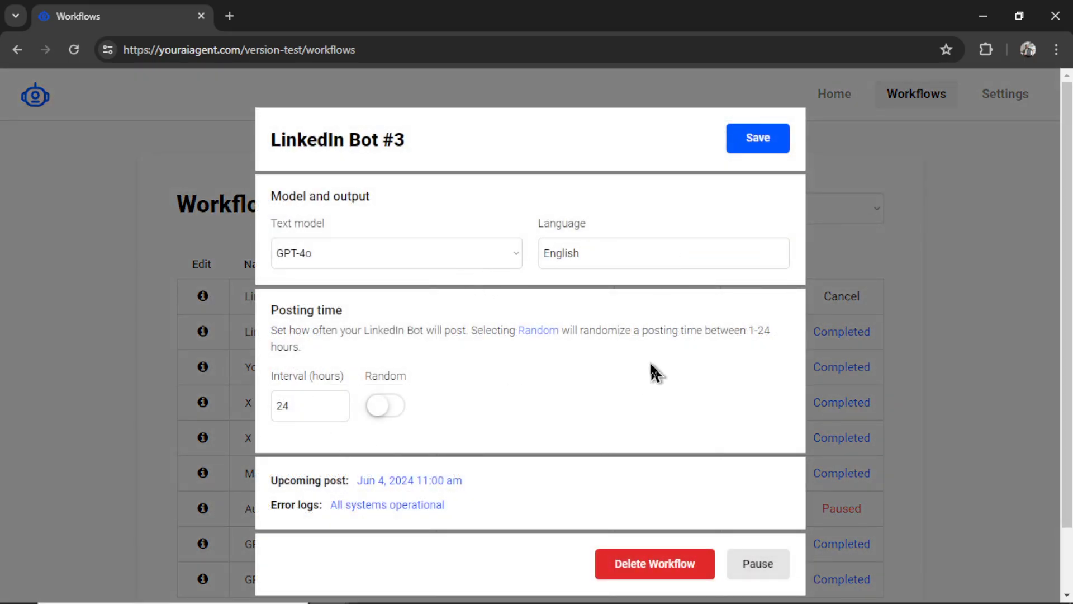
scroll(652, 371, "down", 2)
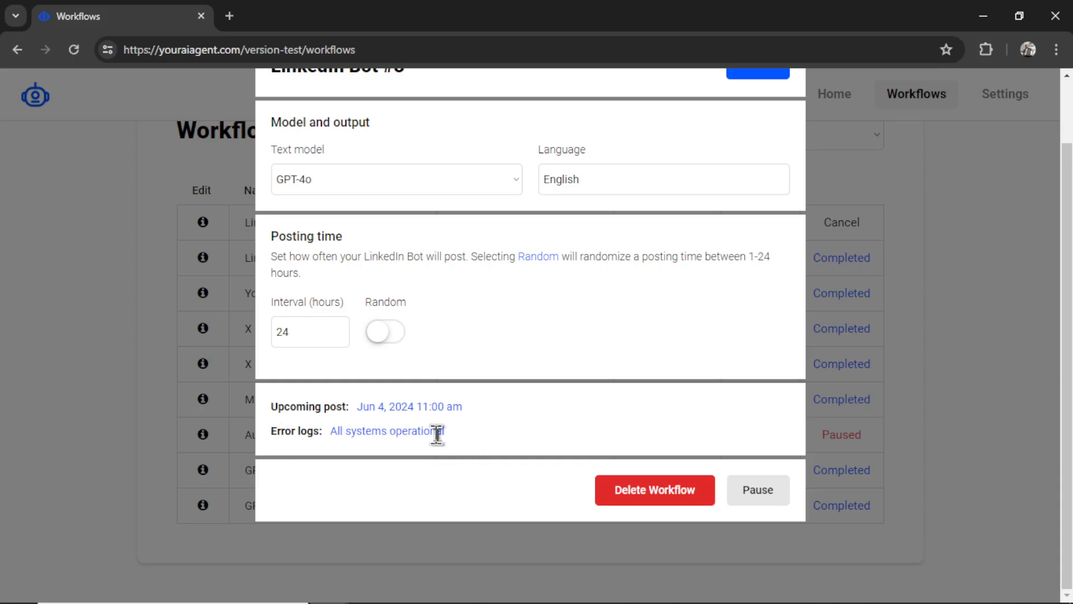
key("Escape")
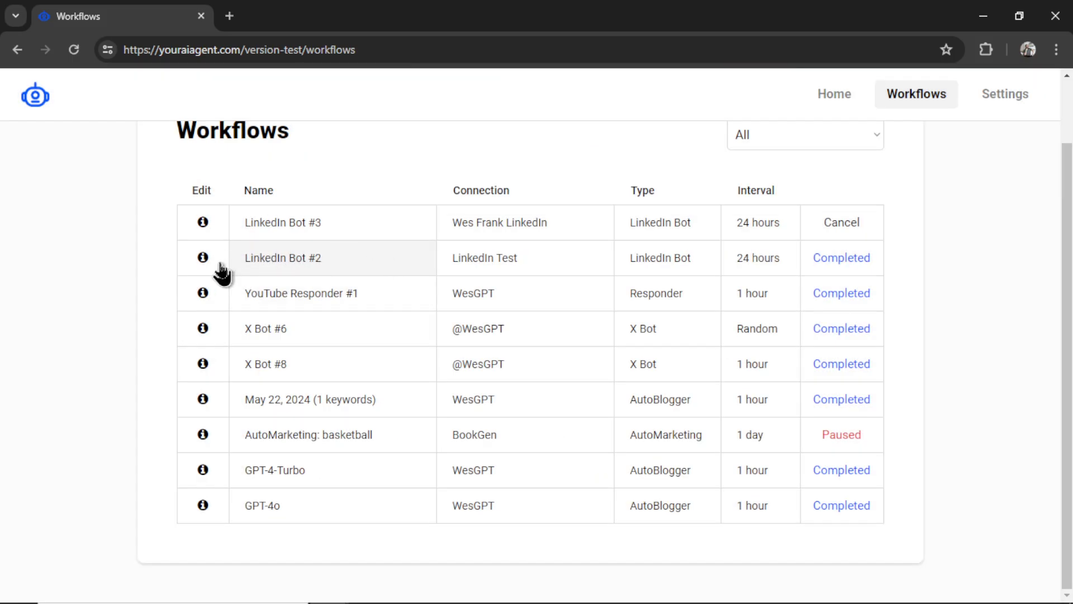
- Follow LinkedIn Bot #2's past-post link to its post about 3,200 email subscribers
left_click(203, 258)
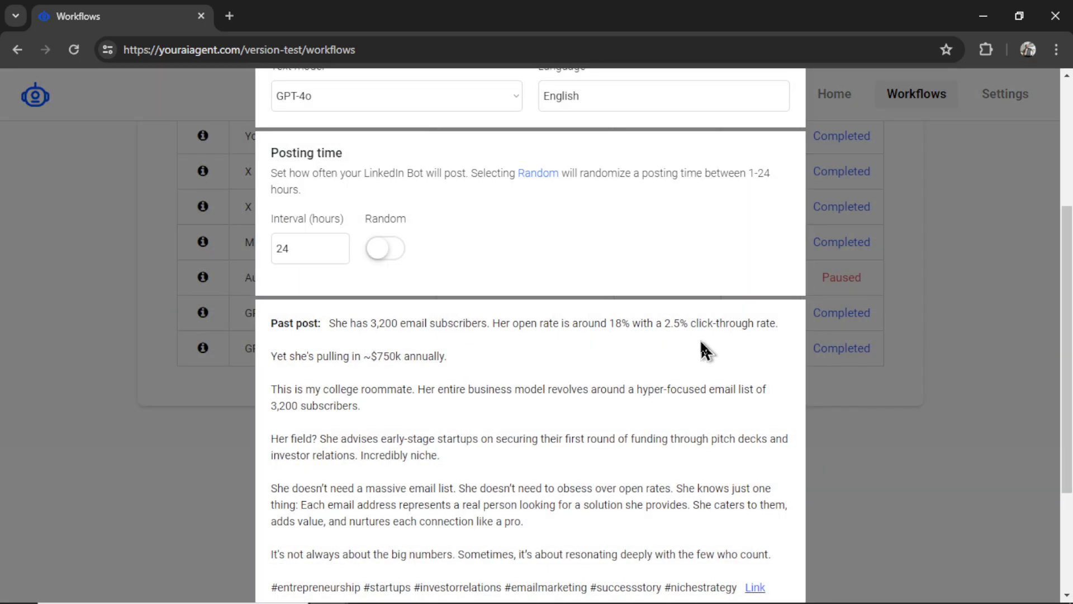
scroll(705, 350, "down", 3)
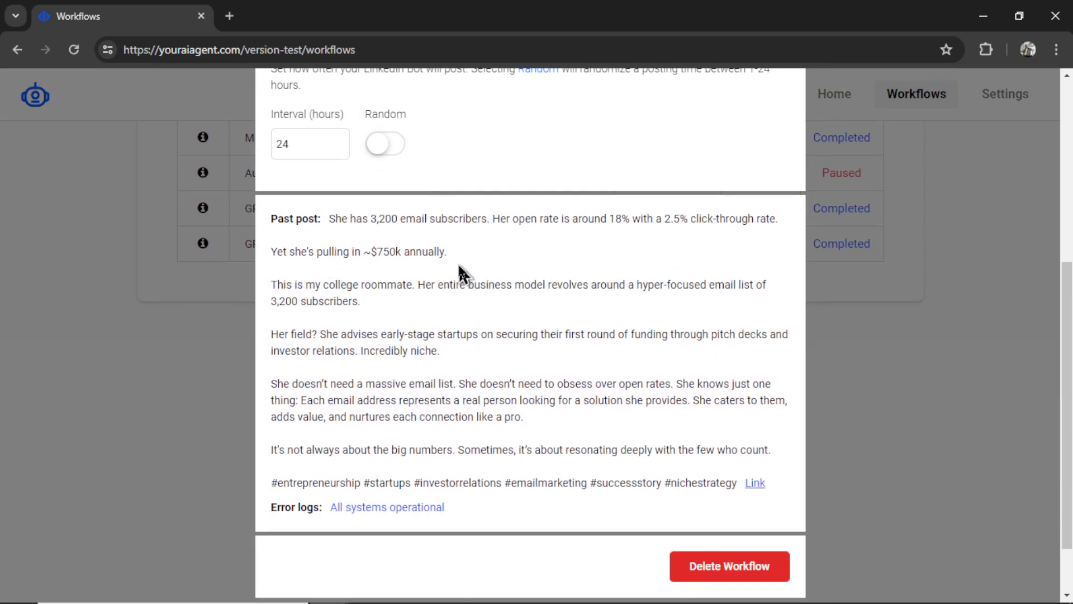
left_click(756, 484)
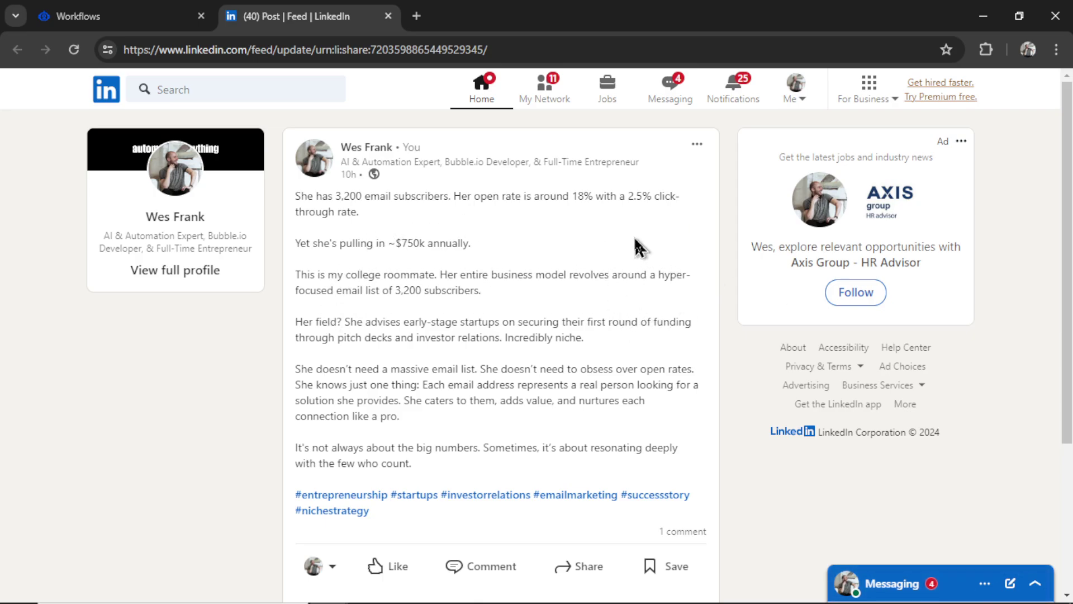
scroll(589, 242, "down", 3)
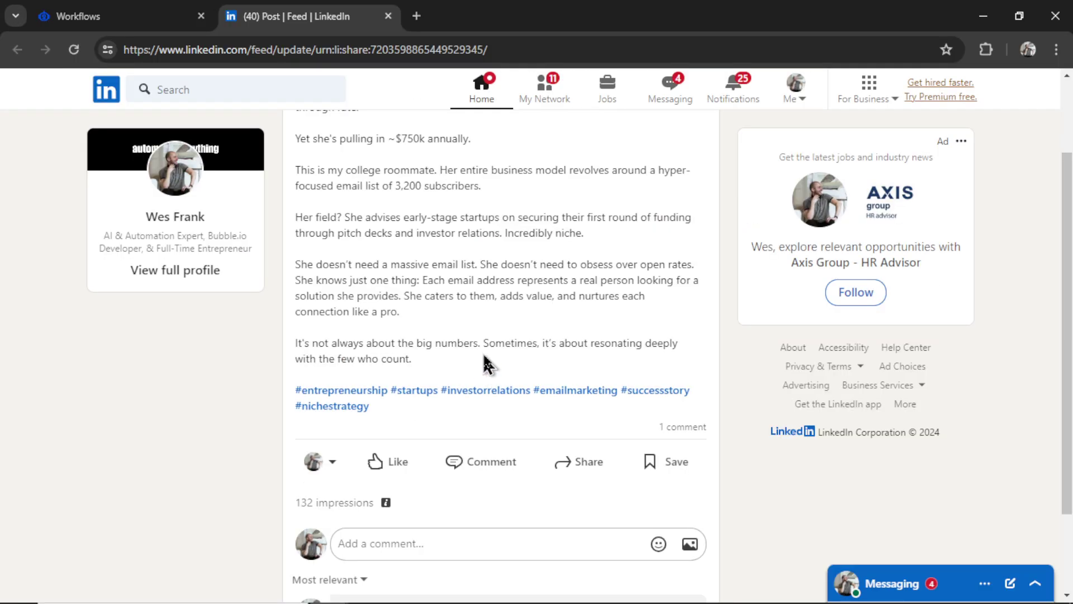
scroll(634, 146, "up", 2)
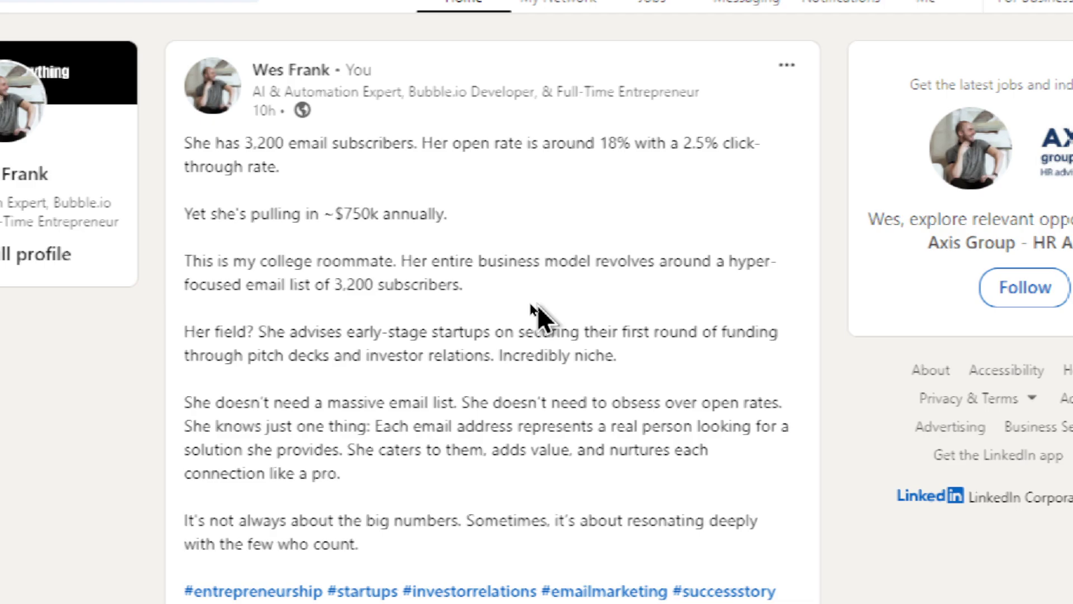
scroll(534, 308, "down", 2)
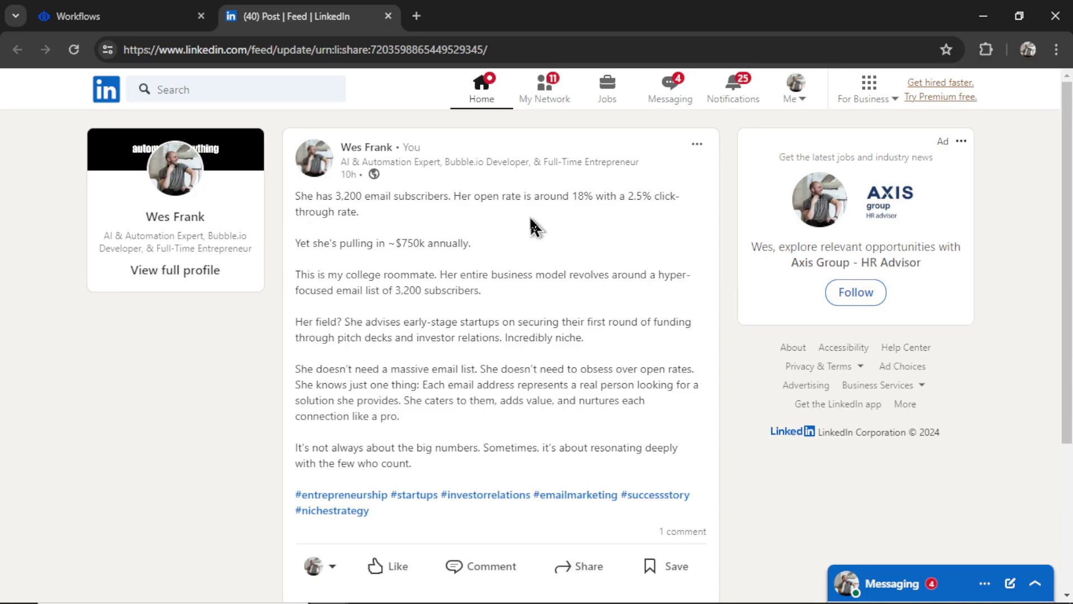
- Close the LinkedIn post tab and scroll LinkedIn Bot #2's settings down to the error logs
key("ctrl+w")
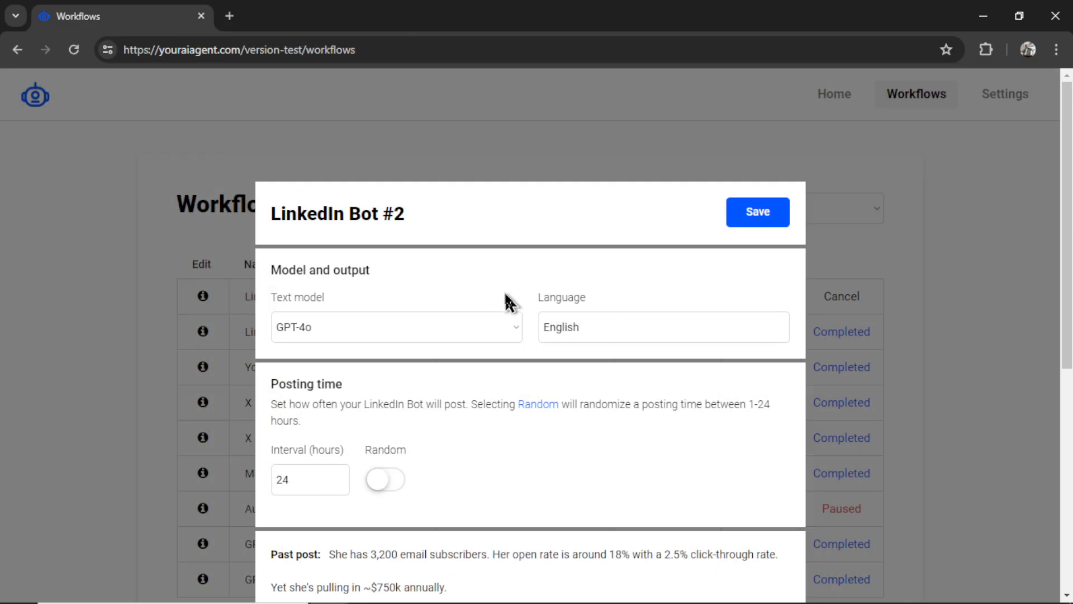
scroll(695, 441, "down", 6)
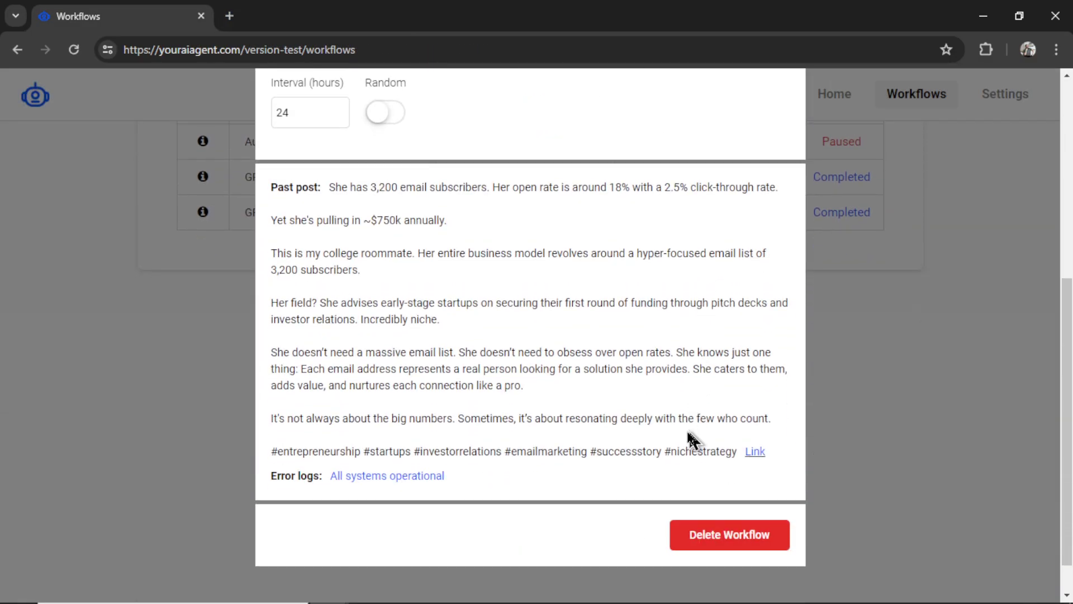